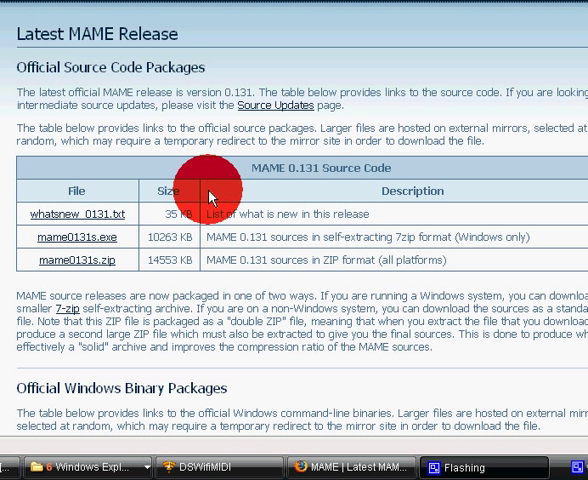
{"action": "scroll", "coordinate": [294, 220], "scroll_direction": "down", "scroll_amount": 2}
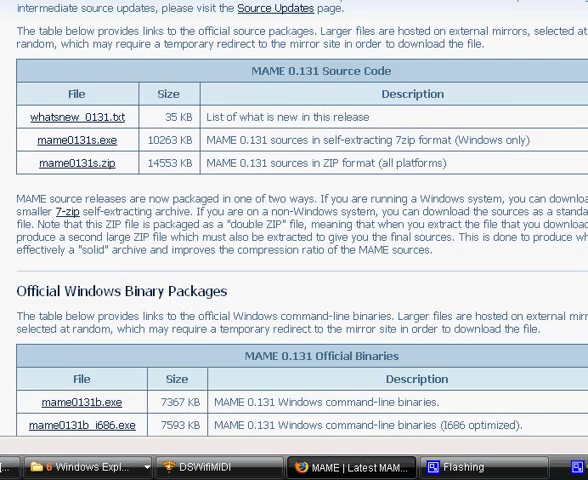
{"action": "scroll", "coordinate": [294, 220], "scroll_direction": "down", "scroll_amount": 3}
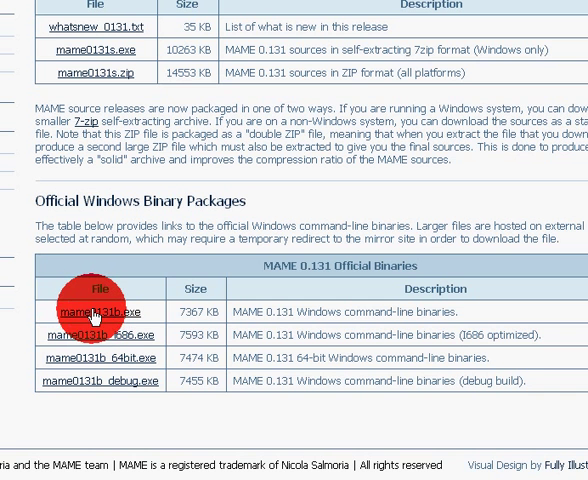
- Download mame0131b.exe (7.19 MB), the MAME 0.131 Windows binaries, into the Programs folder
{"action": "left_click", "coordinate": [93, 316]}
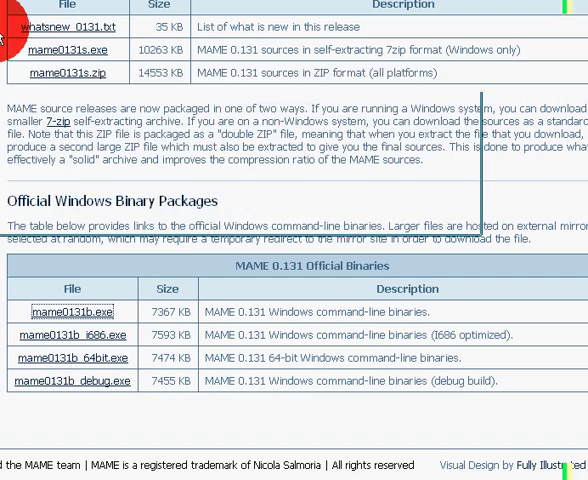
{"action": "left_click_drag", "start_coordinate": [120, 82], "coordinate": [150, 104]}
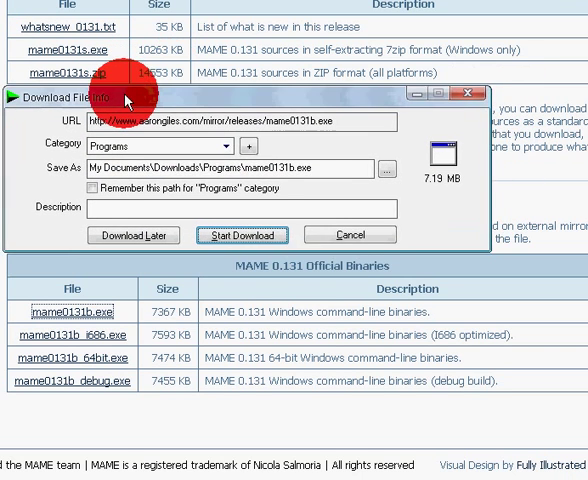
{"action": "left_click", "coordinate": [257, 245]}
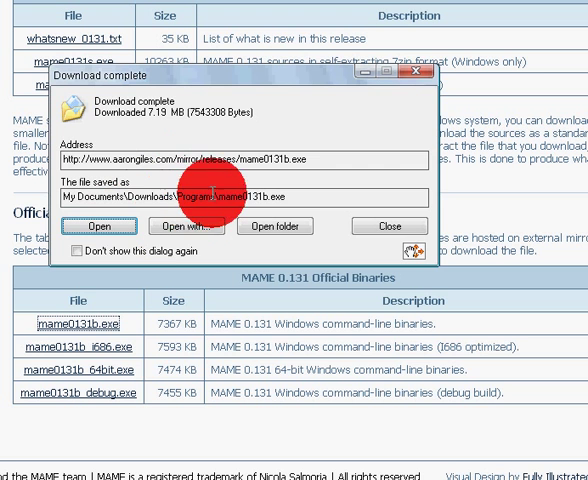
- Open mame0131b.exe, cancel the 7-Zip extraction, and drag the archive window aside
{"action": "left_click", "coordinate": [106, 225]}
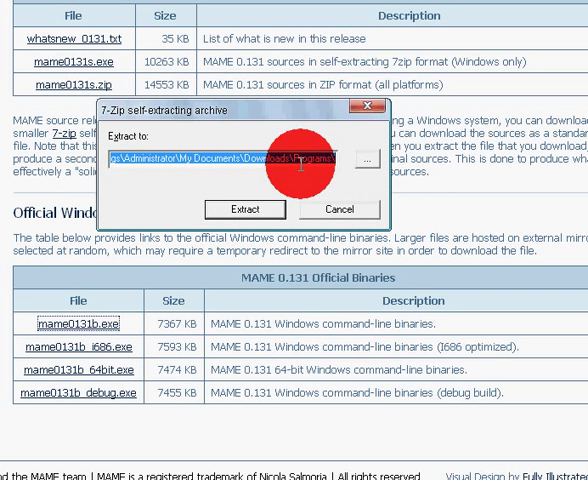
{"action": "left_click", "coordinate": [335, 214]}
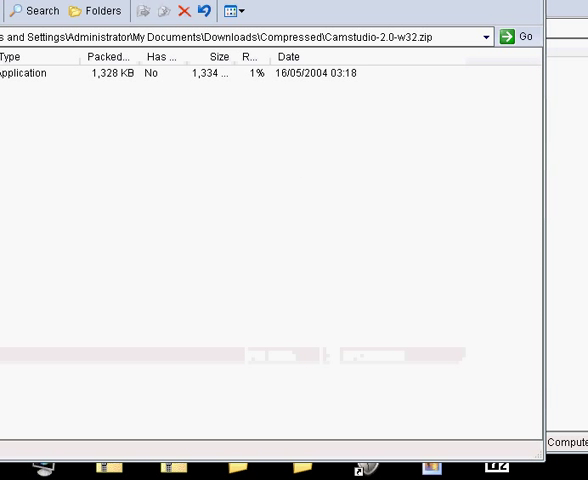
{"action": "mouse_move", "coordinate": [300, 2]}
{"action": "left_mouse_down"}
{"action": "mouse_move", "coordinate": [318, 160]}
{"action": "mouse_move", "coordinate": [300, 150]}
{"action": "left_mouse_up"}
- Close the 7-Zip window and select mame.exe in the MAME folder
{"action": "left_click", "coordinate": [508, 148]}
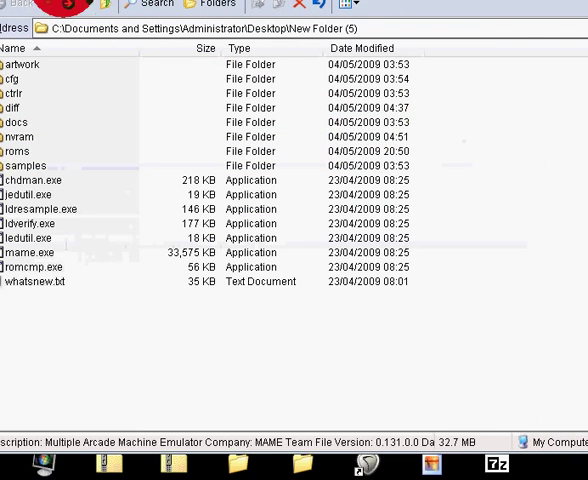
{"action": "left_click", "coordinate": [63, 14]}
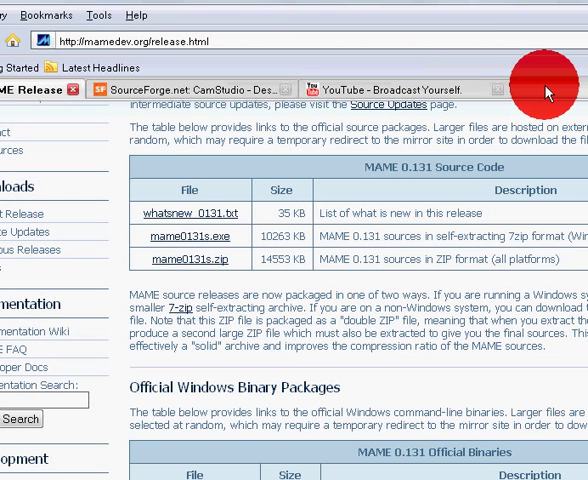
- Load romkeeper.com in a new Firefox tab, fixing a typo in the address
{"action": "double_click", "coordinate": [546, 92]}
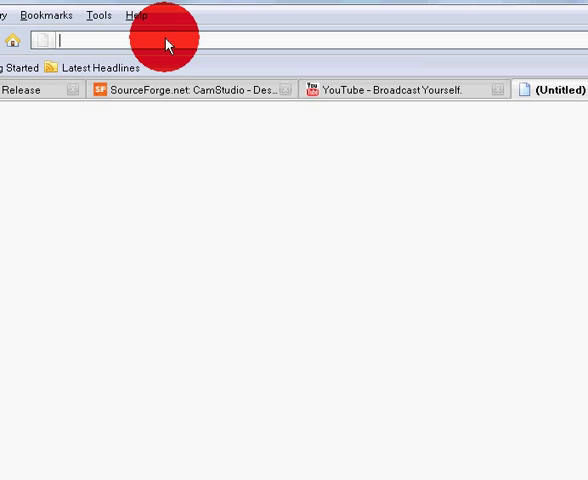
{"action": "type", "text": "rom"}
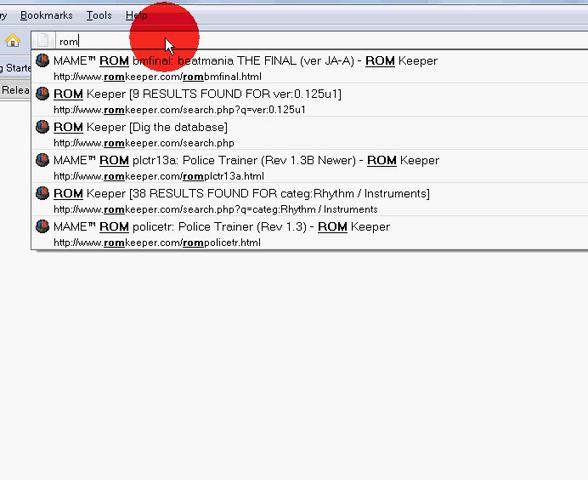
{"action": "type", "text": "k"}
{"action": "type", "text": "r"}
{"action": "key", "text": "BackSpace"}
{"action": "type", "text": "ee"}
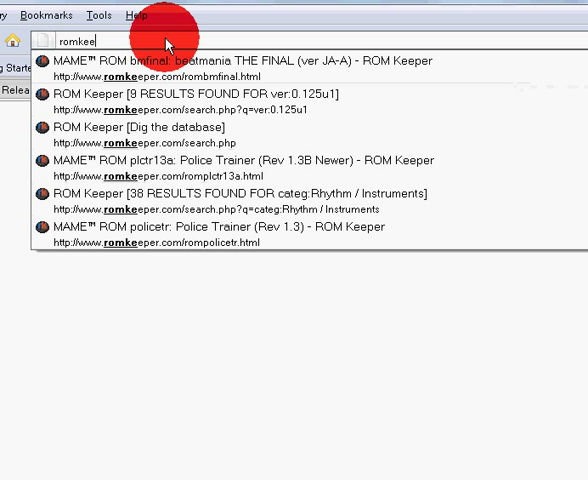
{"action": "type", "text": "per"}
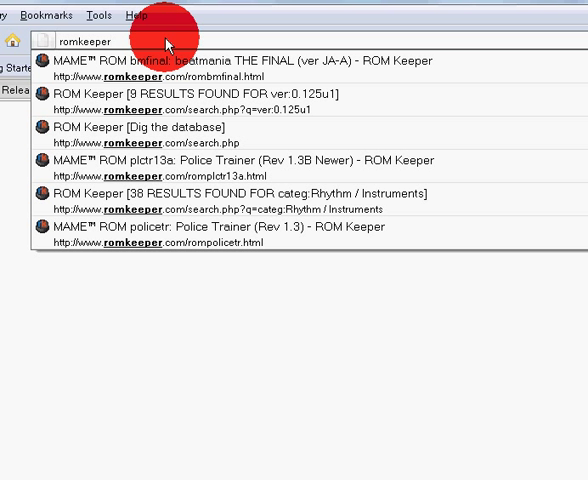
{"action": "type", "text": ".com"}
{"action": "key", "text": "Return"}
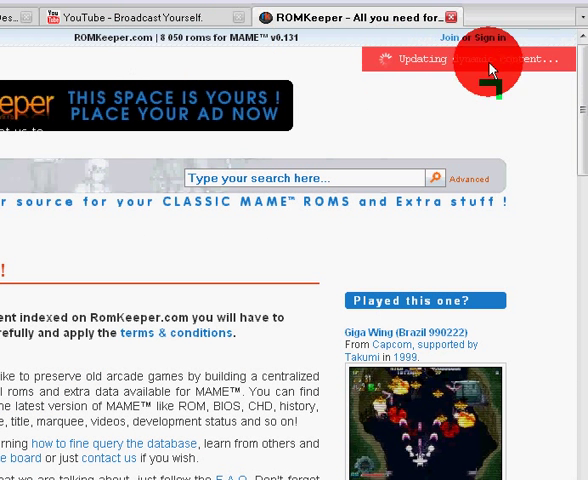
- Log in to RomKeeper using the saved autocomplete login and its password
{"action": "left_click", "coordinate": [472, 44]}
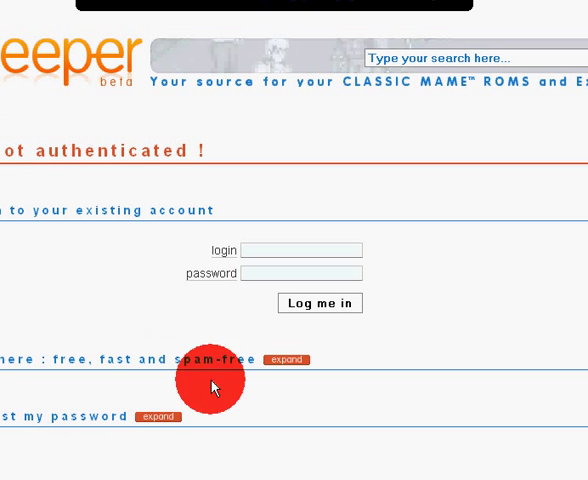
{"action": "left_click", "coordinate": [277, 364]}
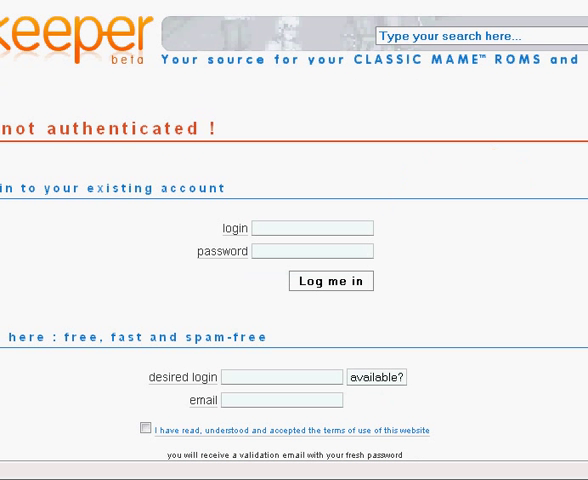
{"action": "scroll", "coordinate": [294, 240], "scroll_direction": "down", "scroll_amount": 3}
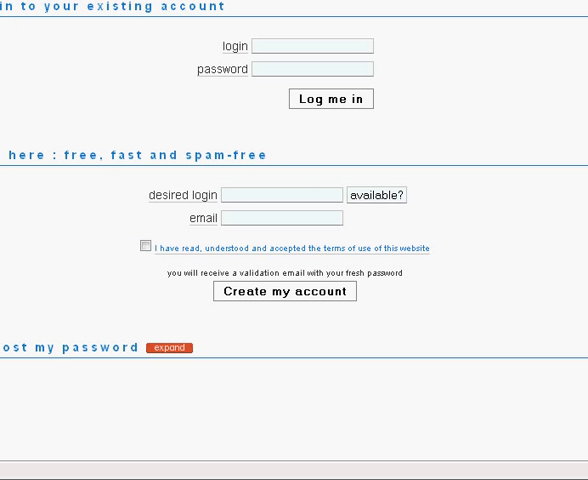
{"action": "left_click", "coordinate": [297, 92]}
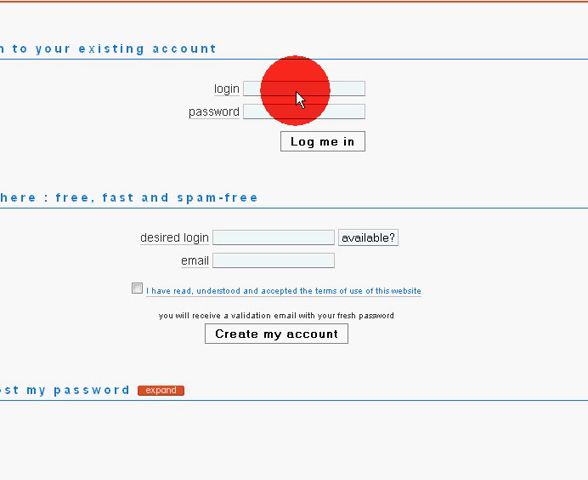
{"action": "type", "text": "dar"}
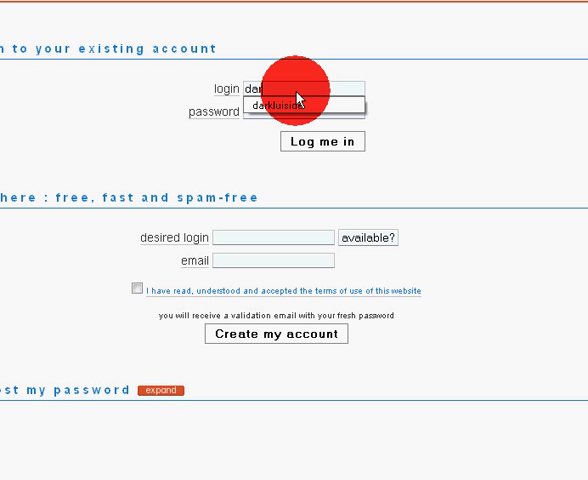
{"action": "key", "text": "Down"}
{"action": "key", "text": "Return"}
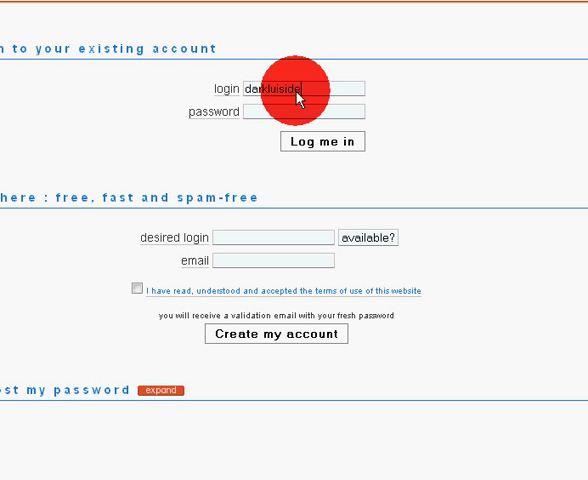
{"action": "key", "text": "Tab"}
{"action": "type", "text": "***"}
{"action": "type", "text": "*******"}
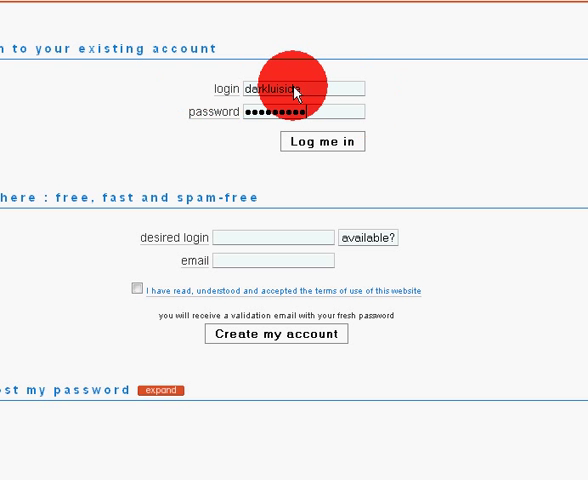
{"action": "left_click", "coordinate": [338, 146]}
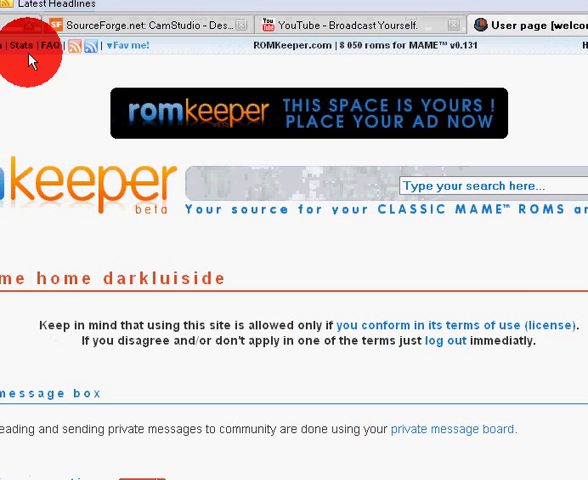
- Browse the Fighter / Versus ROM category and open the Champion Edition (M2, bootleg) page
{"action": "left_click", "coordinate": [545, 184]}
{"action": "key", "text": "Return"}
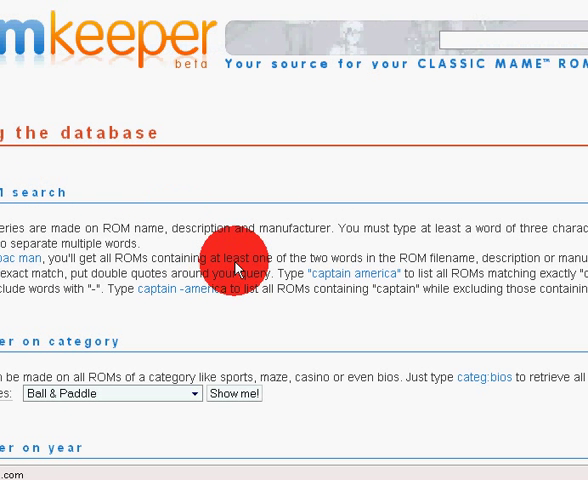
{"action": "scroll", "coordinate": [294, 240], "scroll_direction": "down", "scroll_amount": 3}
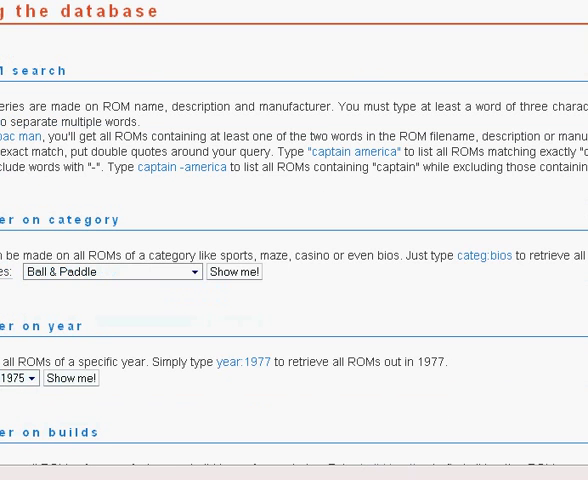
{"action": "left_click", "coordinate": [196, 253]}
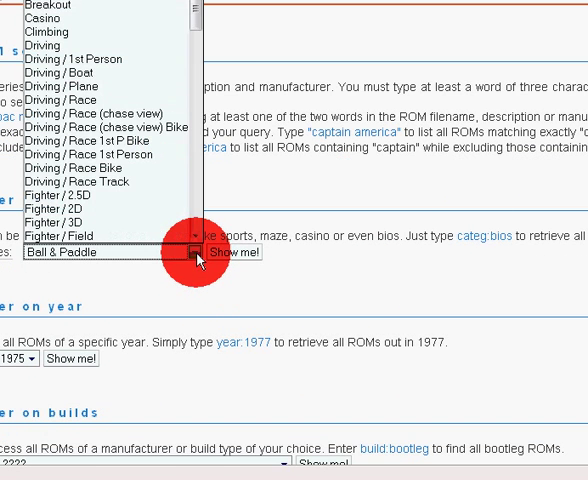
{"action": "mouse_move", "coordinate": [195, 22]}
{"action": "left_mouse_down"}
{"action": "mouse_move", "coordinate": [198, 253]}
{"action": "mouse_move", "coordinate": [205, 160]}
{"action": "left_mouse_up"}
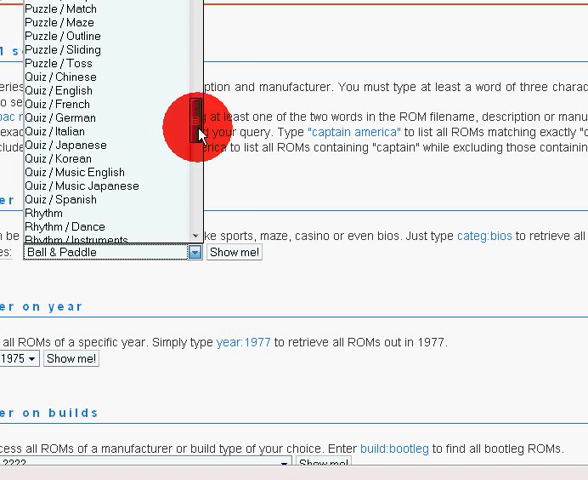
{"action": "left_click_drag", "start_coordinate": [199, 133], "coordinate": [197, 52]}
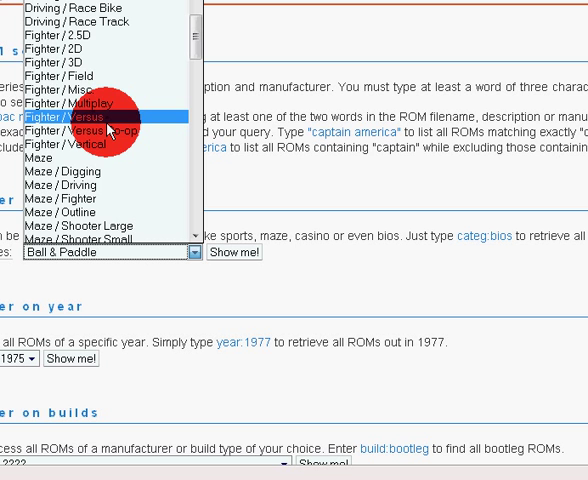
{"action": "left_click", "coordinate": [107, 122]}
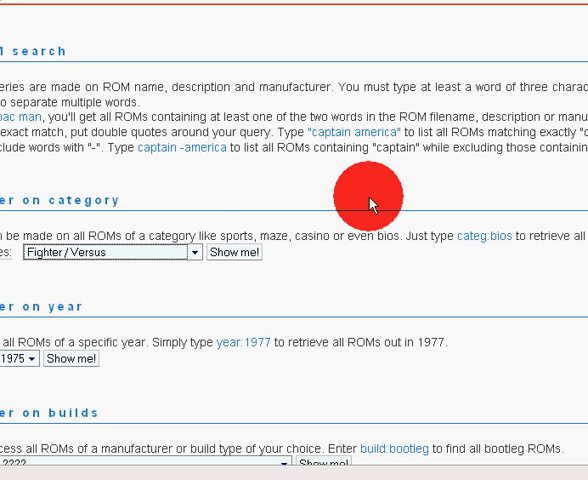
{"action": "left_click", "coordinate": [249, 252]}
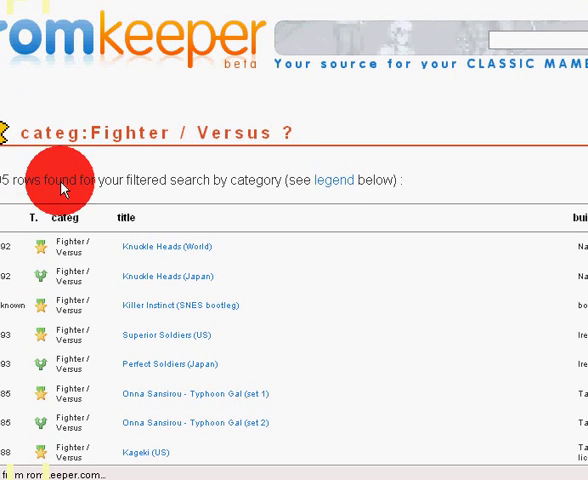
{"action": "scroll", "coordinate": [294, 300], "scroll_direction": "down", "scroll_amount": 1}
{"action": "scroll", "coordinate": [294, 300], "scroll_direction": "down", "scroll_amount": 5}
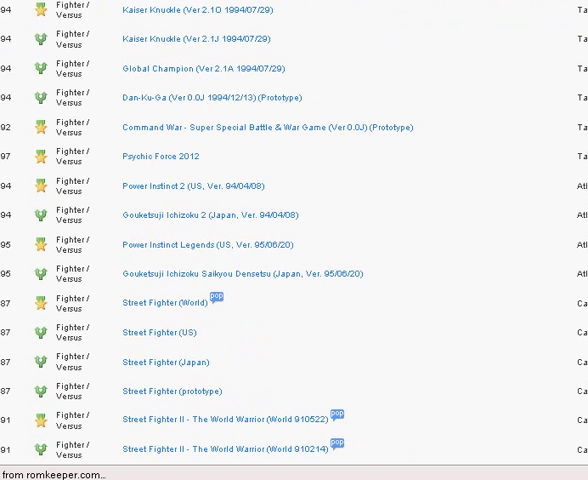
{"action": "scroll", "coordinate": [294, 300], "scroll_direction": "up", "scroll_amount": 2}
{"action": "scroll", "coordinate": [294, 300], "scroll_direction": "up", "scroll_amount": 3}
{"action": "scroll", "coordinate": [294, 240], "scroll_direction": "up", "scroll_amount": 2}
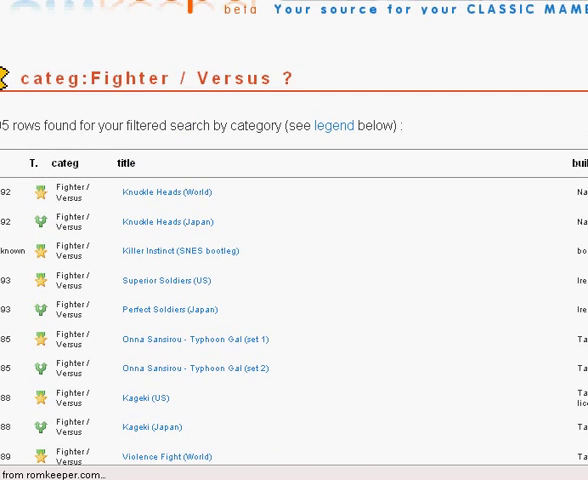
{"action": "scroll", "coordinate": [294, 240], "scroll_direction": "down", "scroll_amount": 3}
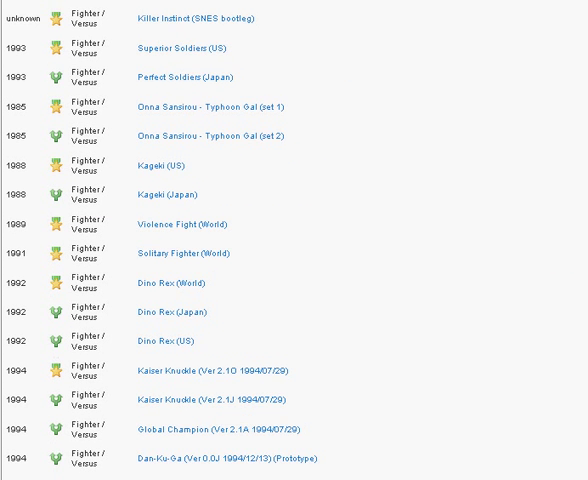
{"action": "scroll", "coordinate": [294, 240], "scroll_direction": "down", "scroll_amount": 10}
{"action": "scroll", "coordinate": [294, 240], "scroll_direction": "up", "scroll_amount": 3}
{"action": "scroll", "coordinate": [294, 240], "scroll_direction": "up", "scroll_amount": 1}
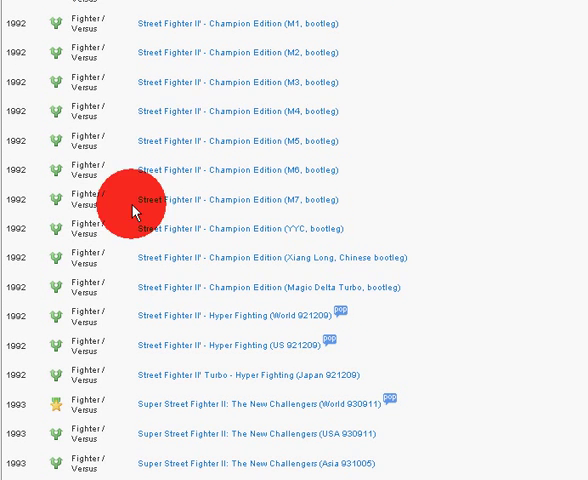
{"action": "left_click", "coordinate": [216, 128]}
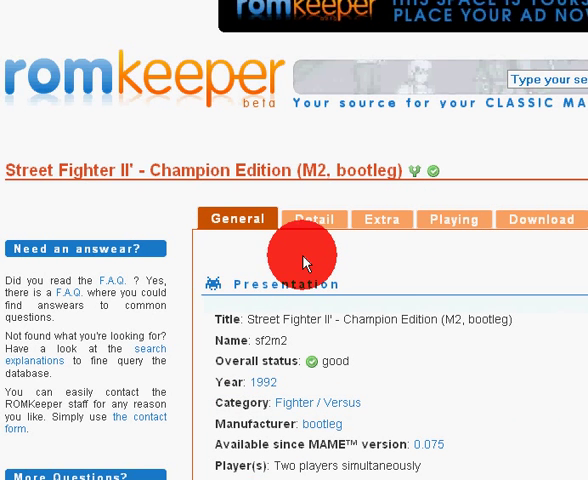
{"action": "scroll", "coordinate": [390, 300], "scroll_direction": "down", "scroll_amount": 5}
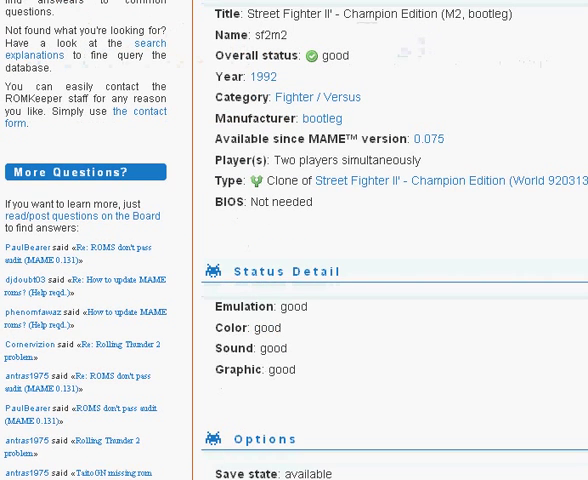
{"action": "scroll", "coordinate": [390, 300], "scroll_direction": "up", "scroll_amount": 1}
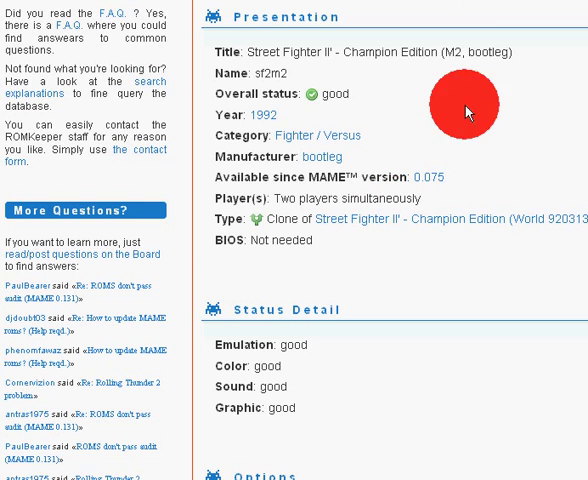
{"action": "scroll", "coordinate": [400, 250], "scroll_direction": "down", "scroll_amount": 5}
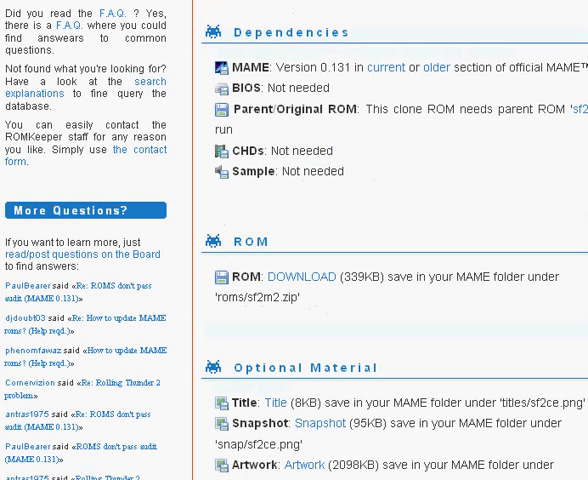
- Download sf2m2.zip, check it in the Compressed folder, then return to General details
{"action": "left_click", "coordinate": [322, 281]}
{"action": "left_click", "coordinate": [423, 243]}
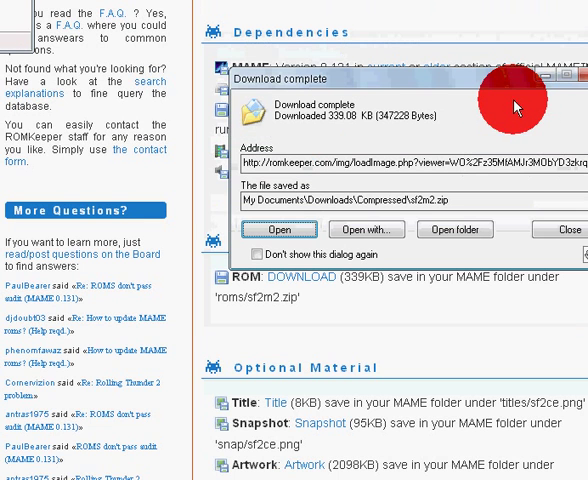
{"action": "left_click", "coordinate": [463, 231]}
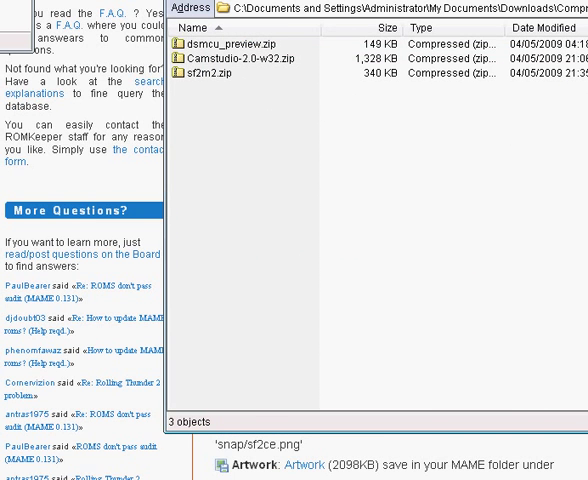
{"action": "key", "text": "alt+F4"}
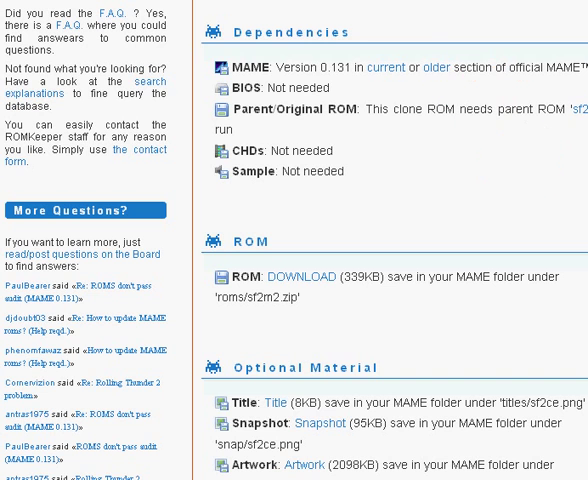
{"action": "scroll", "coordinate": [390, 240], "scroll_direction": "up", "scroll_amount": 2}
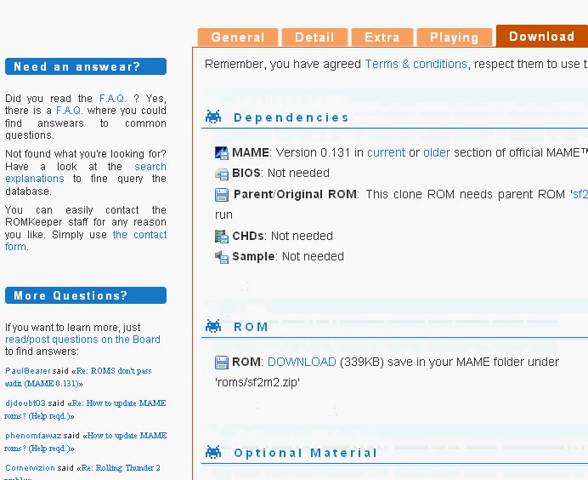
{"action": "left_click", "coordinate": [222, 37]}
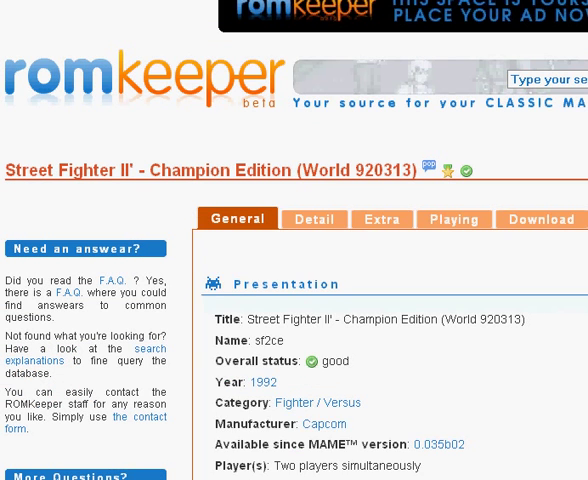
{"action": "scroll", "coordinate": [294, 240], "scroll_direction": "down", "scroll_amount": 3}
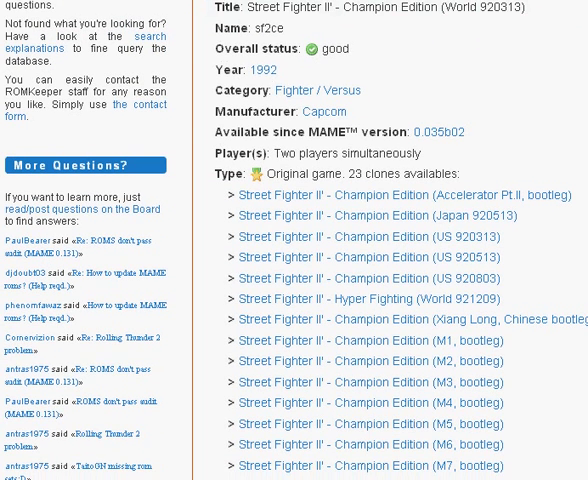
{"action": "scroll", "coordinate": [294, 240], "scroll_direction": "down", "scroll_amount": 2}
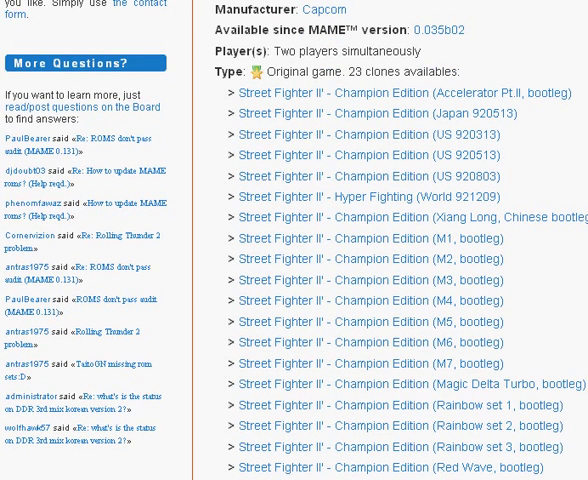
- Follow the 'Clone of' link to the Street Fighter II' Champion Edition (World 920313) page
{"action": "left_click", "coordinate": [563, 222]}
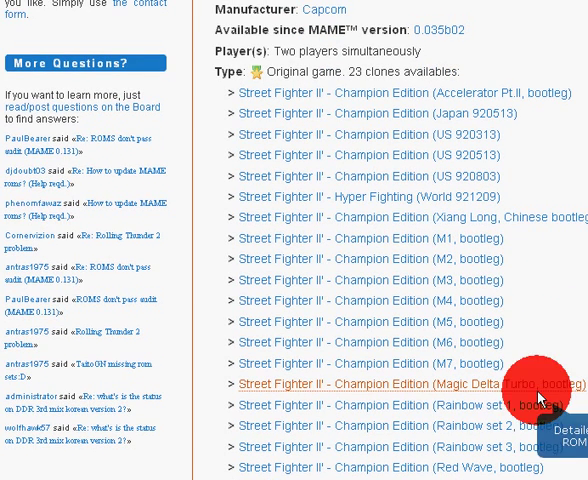
{"action": "scroll", "coordinate": [294, 240], "scroll_direction": "down", "scroll_amount": 4}
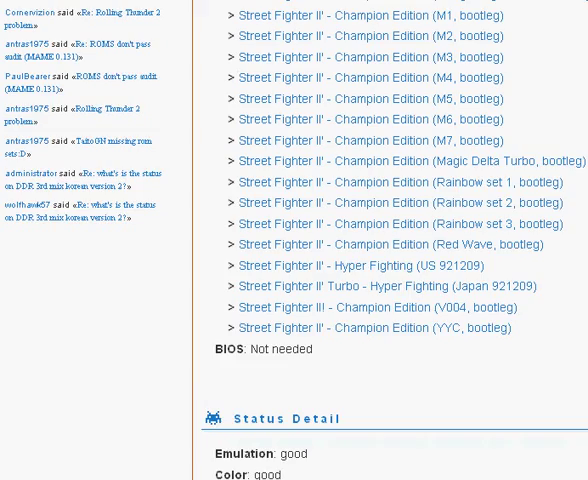
{"action": "scroll", "coordinate": [390, 240], "scroll_direction": "up", "scroll_amount": 1}
{"action": "scroll", "coordinate": [390, 240], "scroll_direction": "up", "scroll_amount": 5}
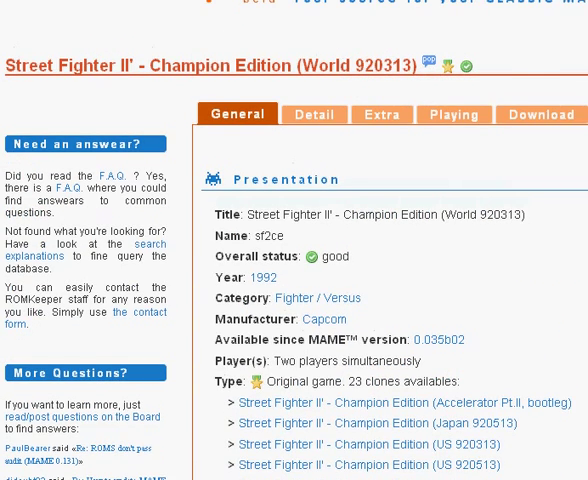
- Download sf2ce.zip (3.44 MB), dismiss the Open With prompt, and return to the page
{"action": "left_click", "coordinate": [549, 115]}
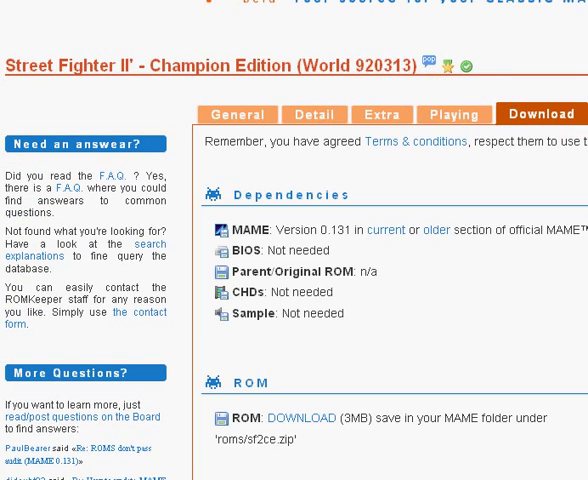
{"action": "scroll", "coordinate": [296, 312], "scroll_direction": "down", "scroll_amount": 2}
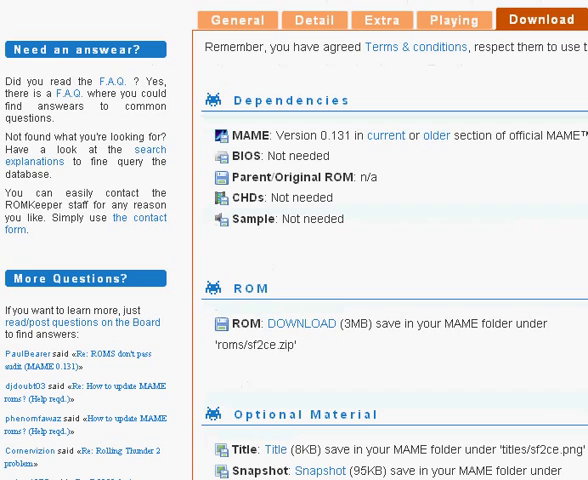
{"action": "left_click", "coordinate": [298, 320]}
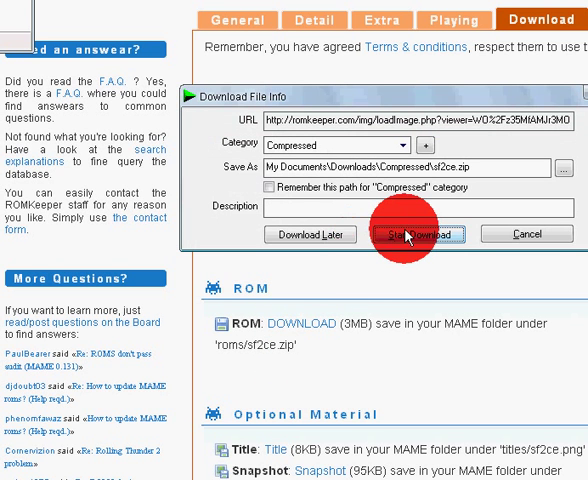
{"action": "left_click", "coordinate": [404, 236]}
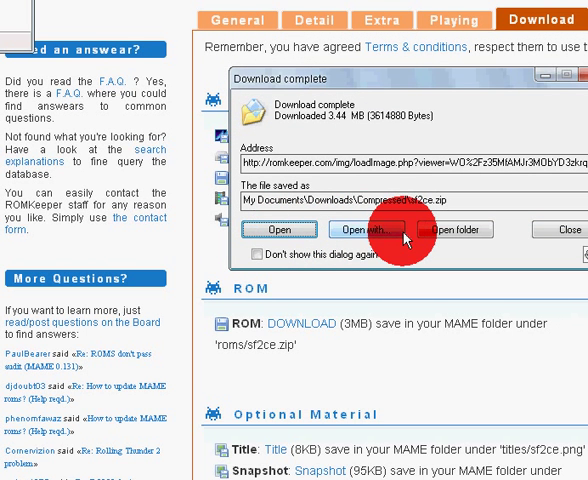
{"action": "left_click", "coordinate": [340, 230]}
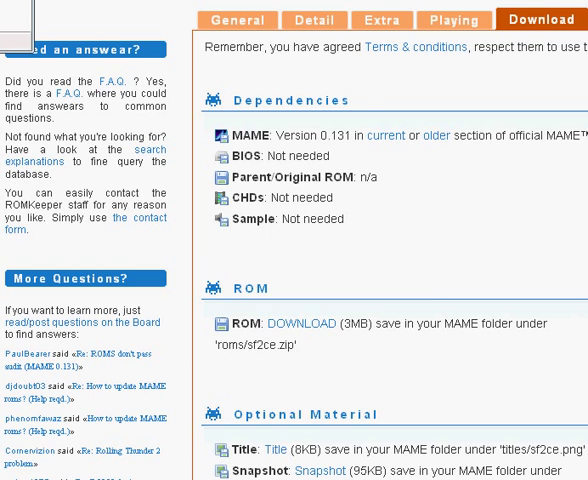
{"action": "left_click", "coordinate": [538, 348]}
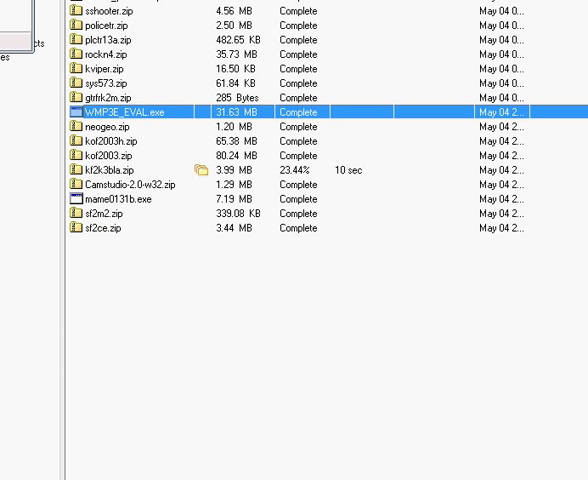
{"action": "left_click", "coordinate": [26, 80]}
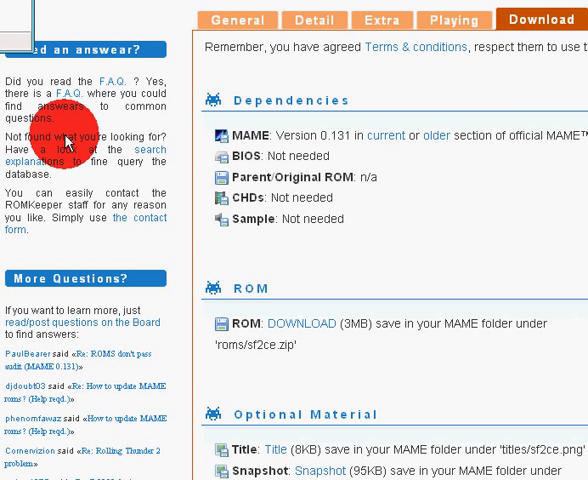
- Select sf2ce.zip and sf2m2.zip in My Documents > Downloads > Compressed
{"action": "left_click", "coordinate": [30, 476]}
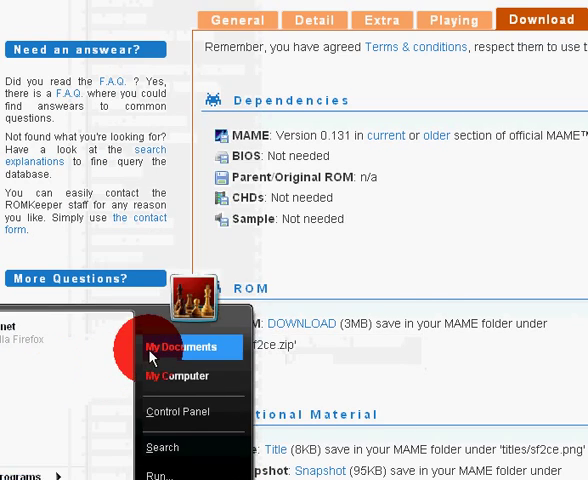
{"action": "left_click", "coordinate": [156, 350]}
{"action": "left_click", "coordinate": [258, 209]}
{"action": "double_click", "coordinate": [260, 210]}
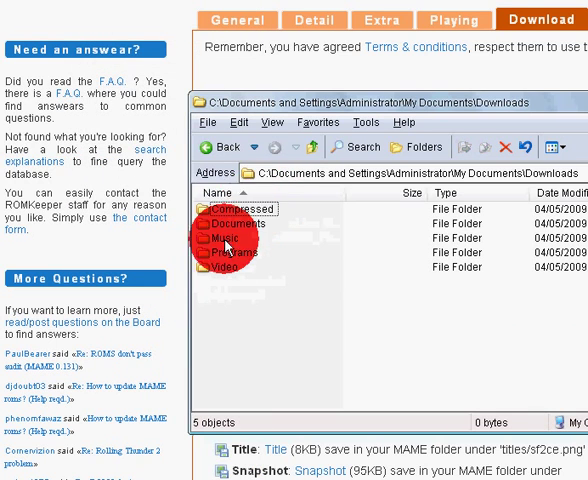
{"action": "left_click", "coordinate": [242, 194]}
{"action": "double_click", "coordinate": [236, 268]}
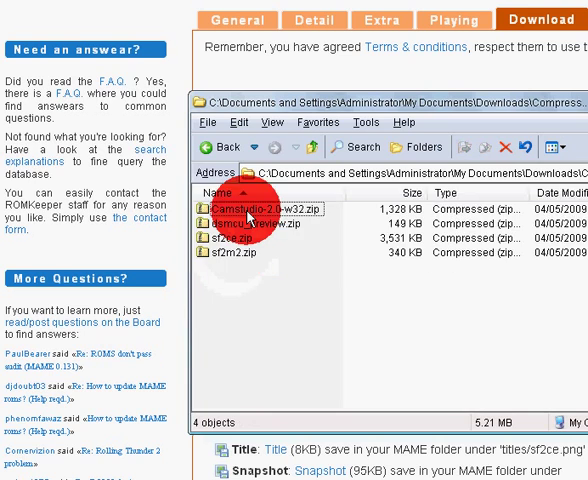
{"action": "mouse_move", "coordinate": [249, 276]}
{"action": "left_mouse_down"}
{"action": "mouse_move", "coordinate": [241, 241]}
{"action": "mouse_move", "coordinate": [257, 250]}
{"action": "left_mouse_up"}
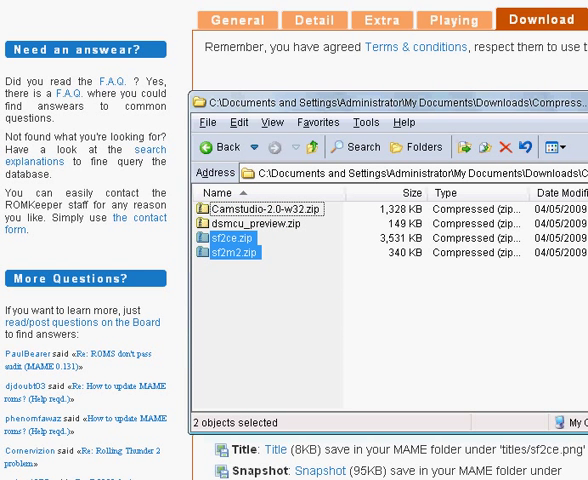
- Switch to the New Folder (5) MAME window and open its roms folder
{"action": "left_click", "coordinate": [282, 479]}
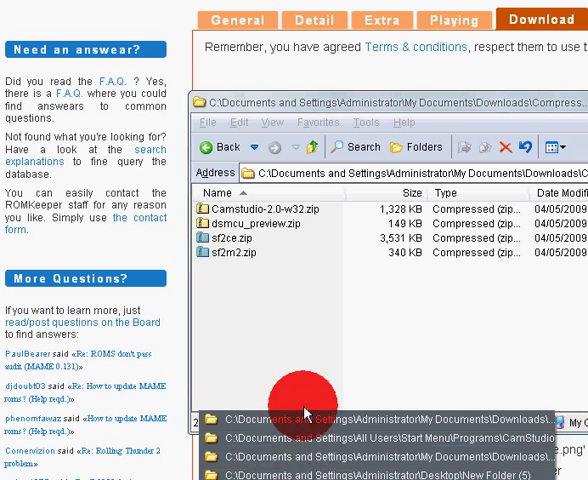
{"action": "left_click", "coordinate": [322, 474]}
{"action": "left_click_drag", "start_coordinate": [217, 3], "coordinate": [231, 3]}
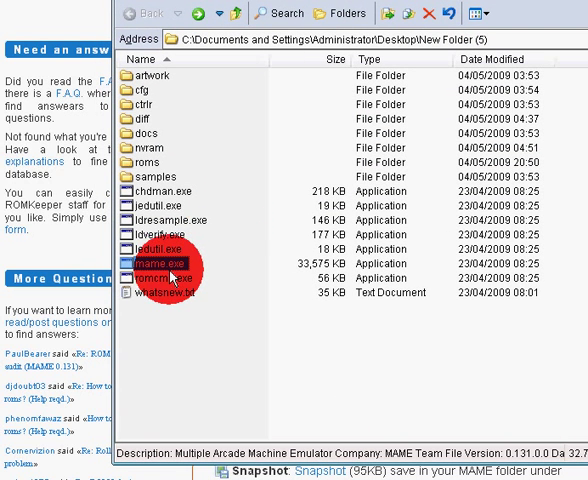
{"action": "double_click", "coordinate": [154, 163]}
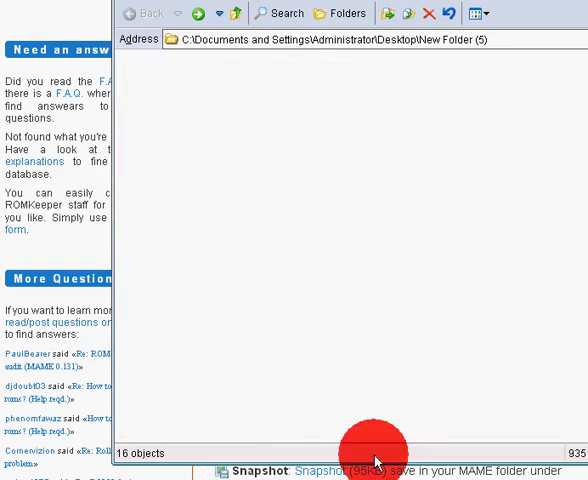